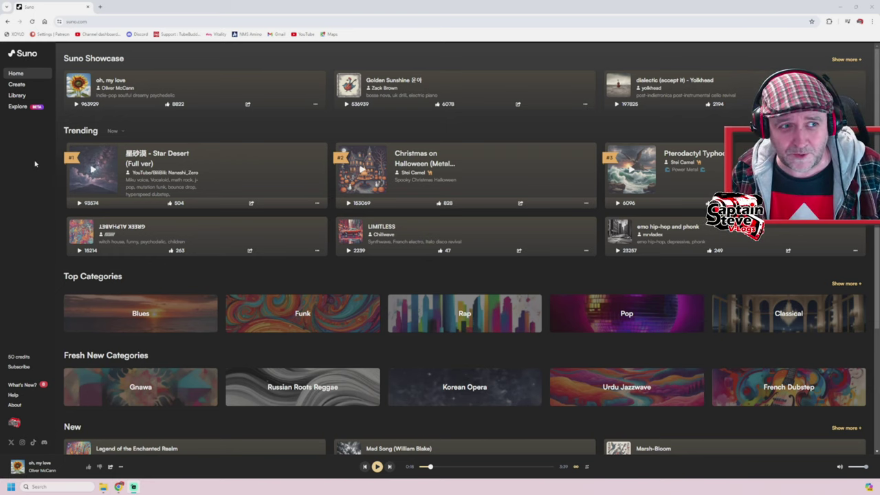
# Go to the Create page and play Manila's Garden Groove with its lyrics showing
pyautogui.click(21, 86)
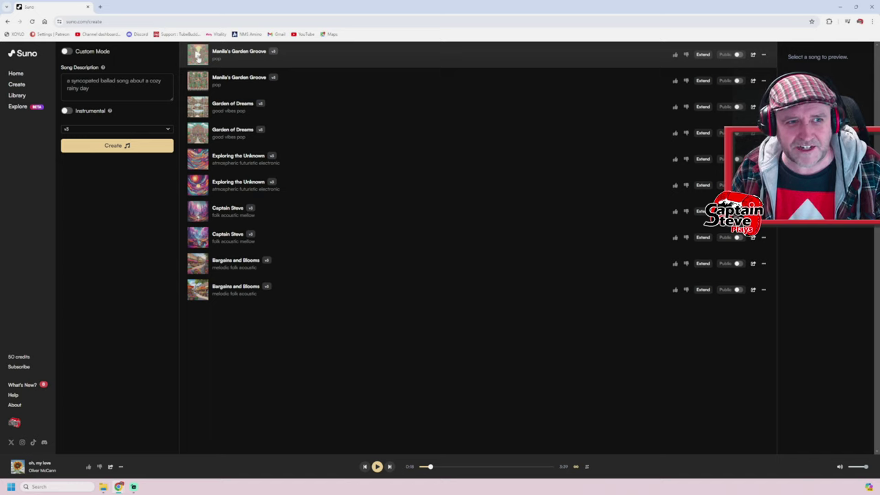
pyautogui.click(197, 57)
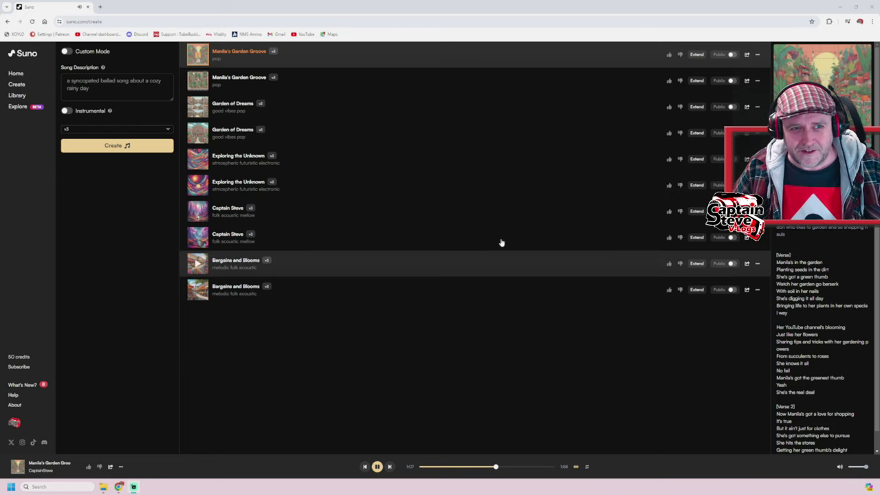
# Pause the song and describe No Man's Sky as escaping reality to find meaning via the Atlas path
pyautogui.click(377, 467)
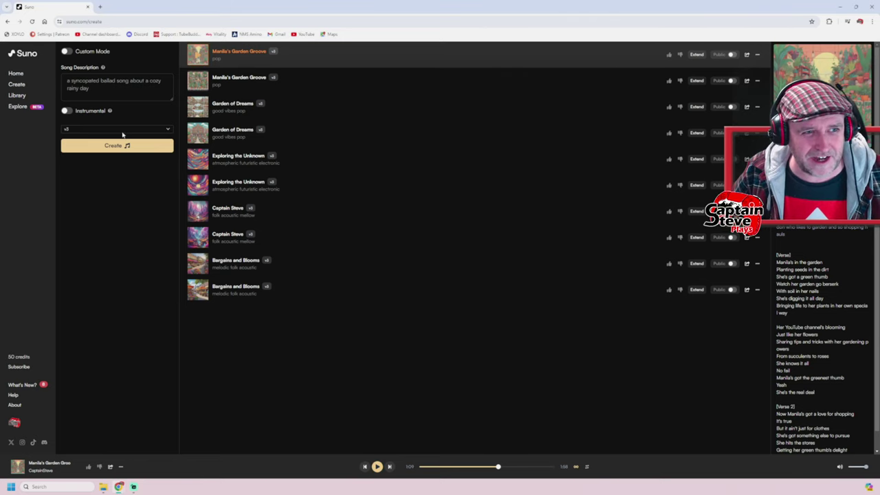
pyautogui.click(100, 90)
pyautogui.moveTo(103, 67)
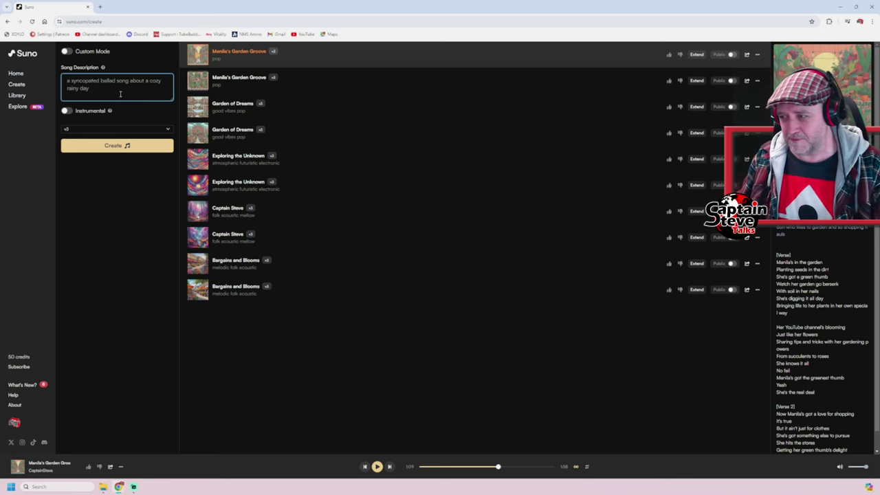
pyautogui.write('No ')
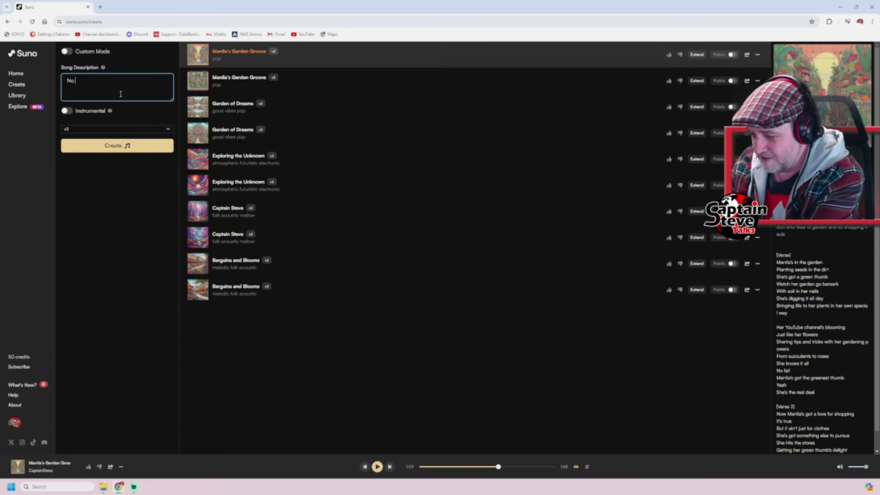
pyautogui.write("Man's Sky")
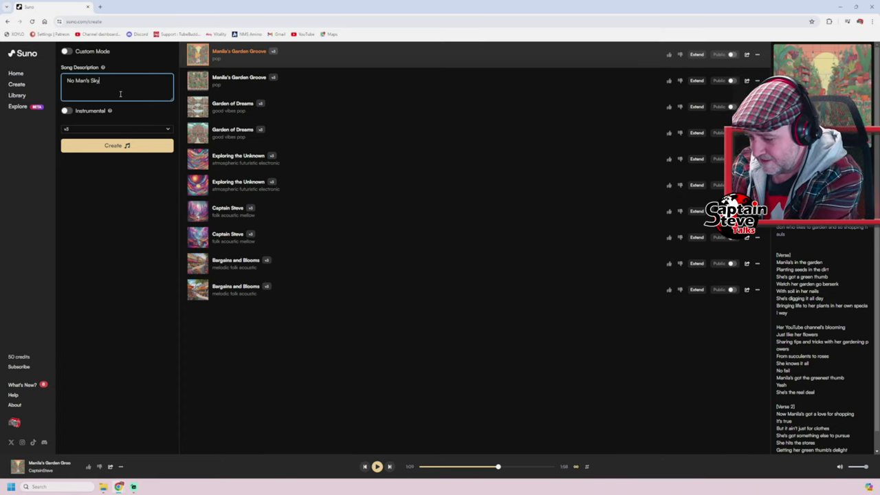
pyautogui.write(' a game to')
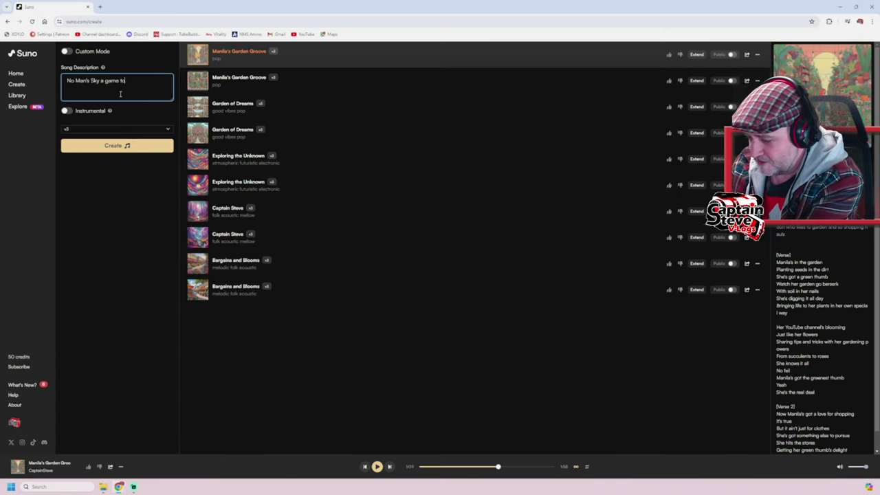
pyautogui.write(' escape rea')
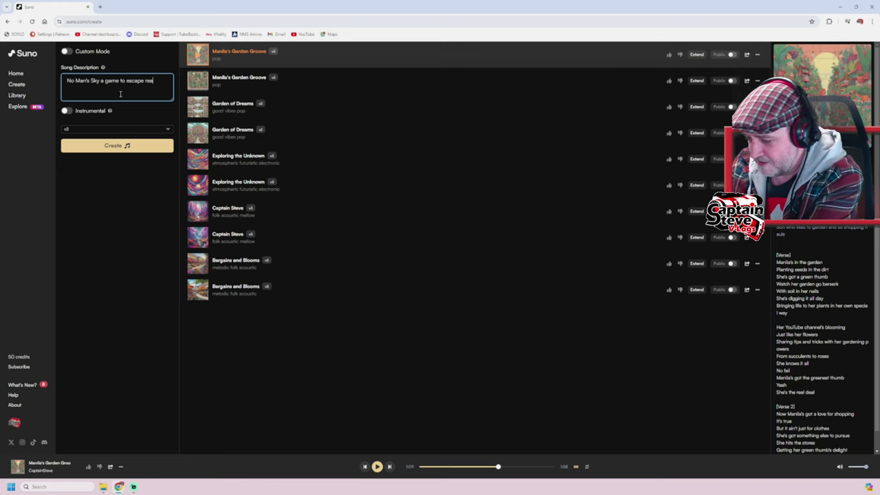
pyautogui.write('lity a')
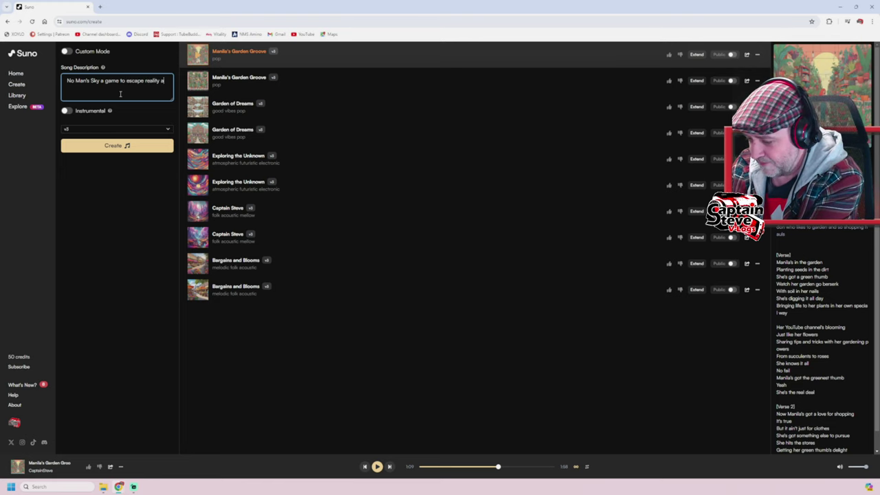
pyautogui.write('nd search')
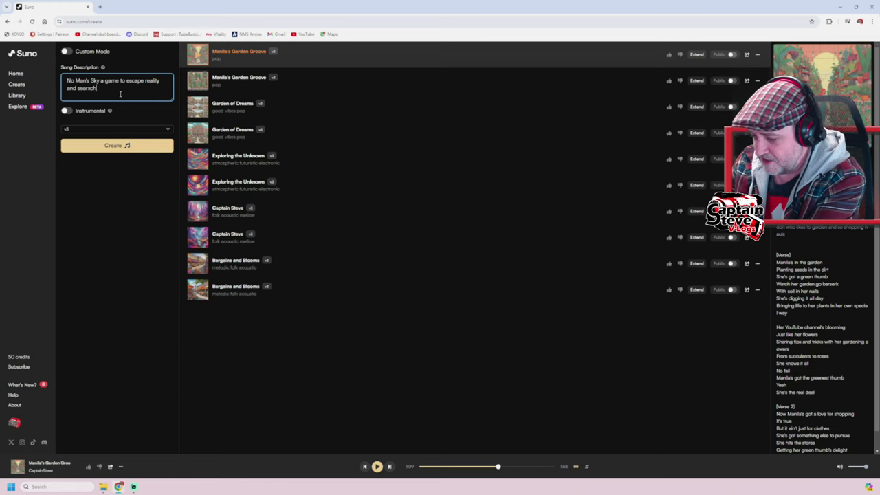
pyautogui.write(' for the ')
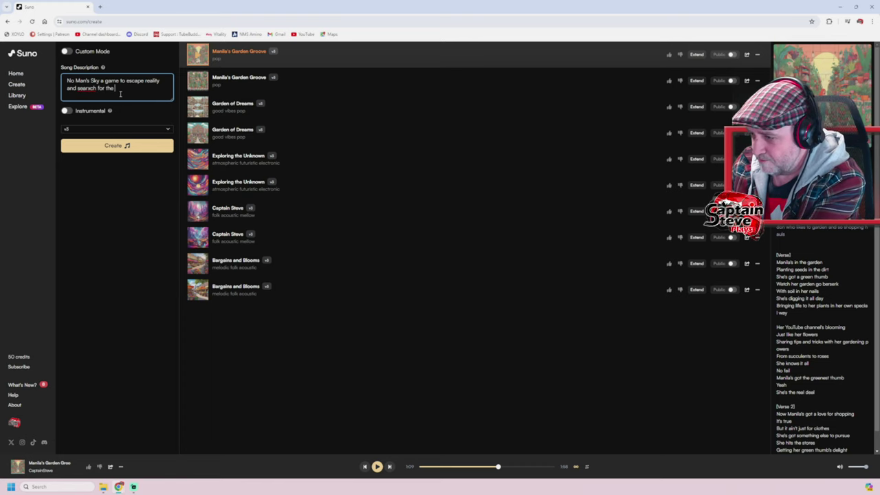
pyautogui.write('meaning o')
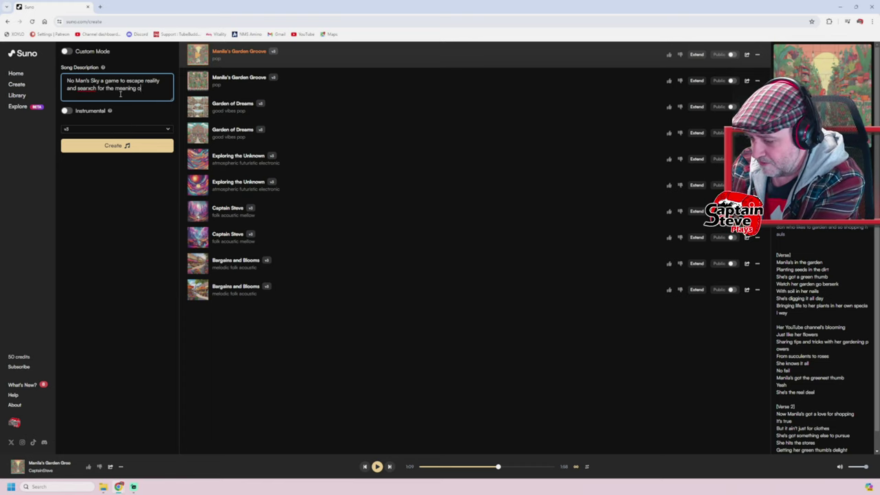
pyautogui.write('f the universe')
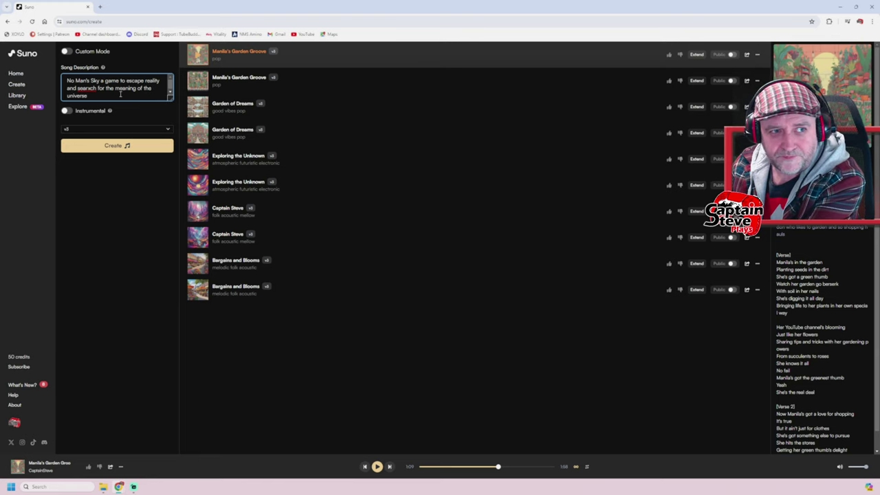
pyautogui.write(' via')
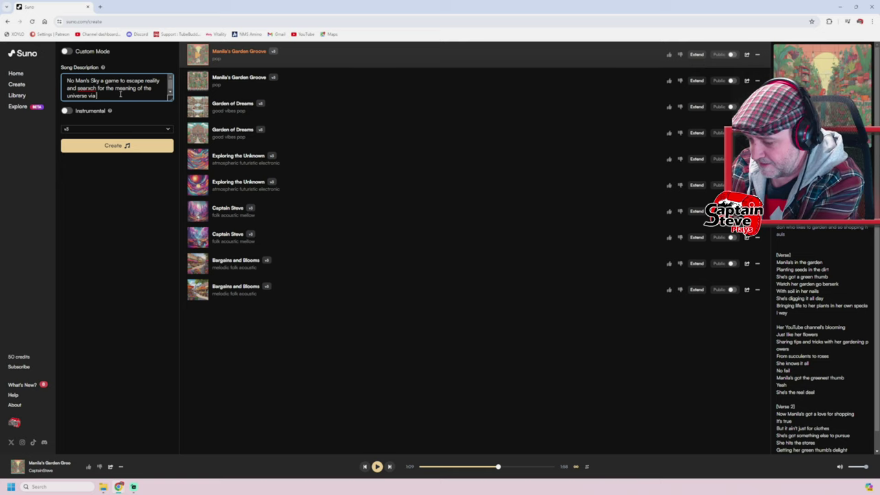
pyautogui.write(' the Tals')
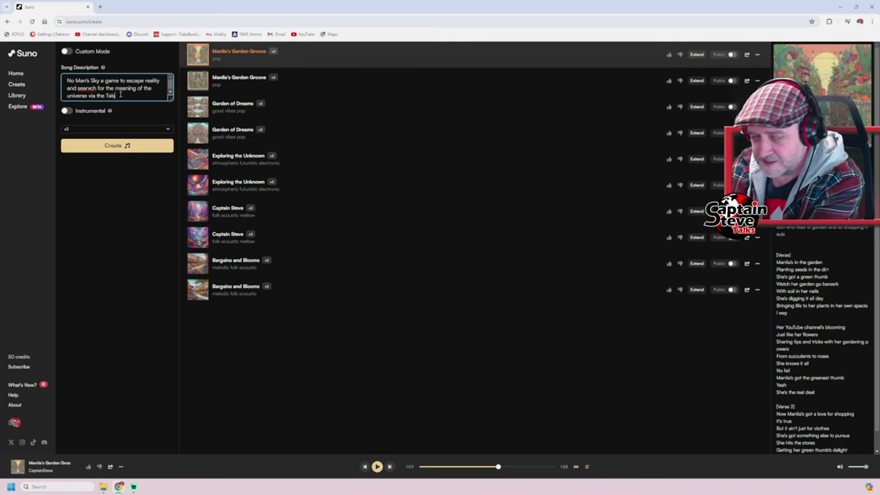
pyautogui.press('BackSpace')
pyautogui.press('BackSpace')
pyautogui.press('BackSpace')
pyautogui.press('BackSpace')
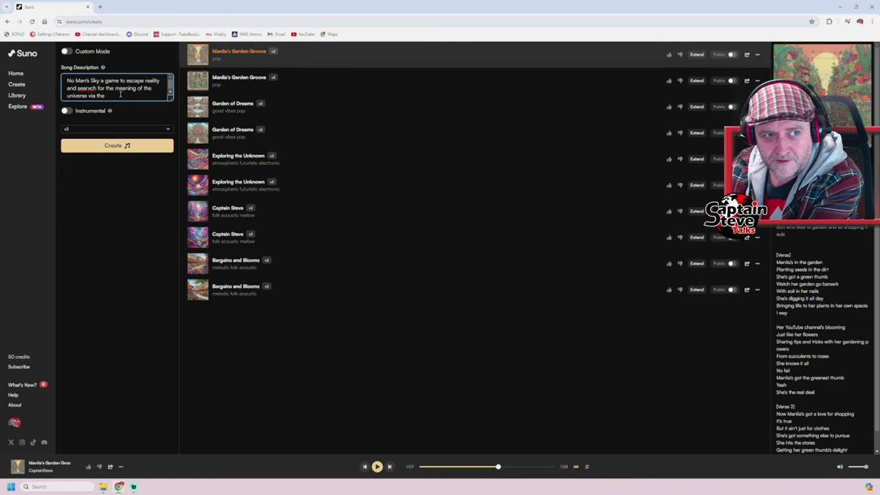
pyautogui.write('Atlas')
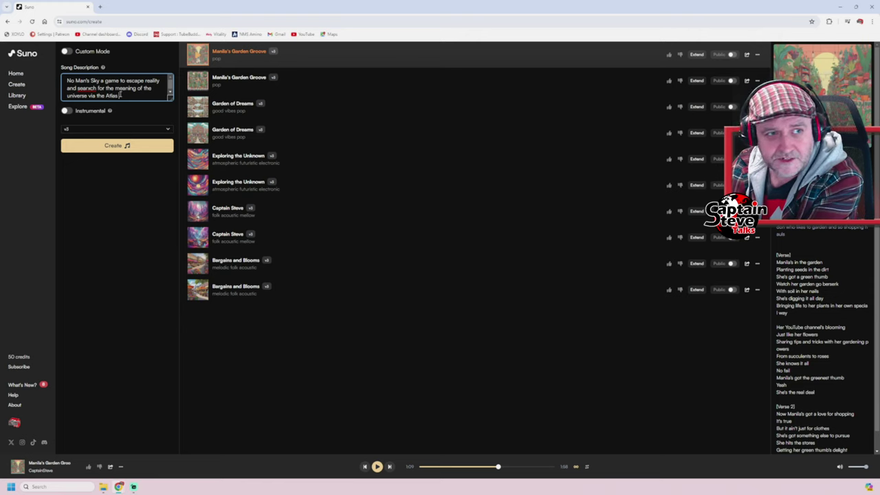
pyautogui.write(' path')
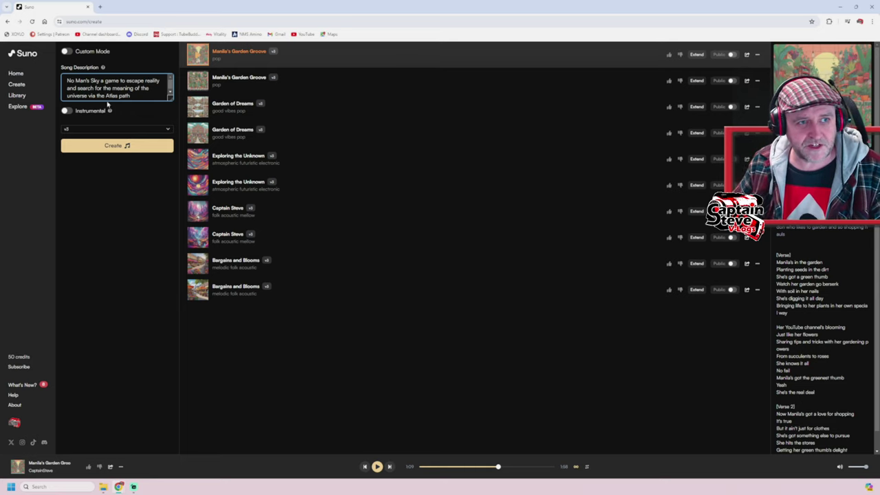
pyautogui.click(127, 145)
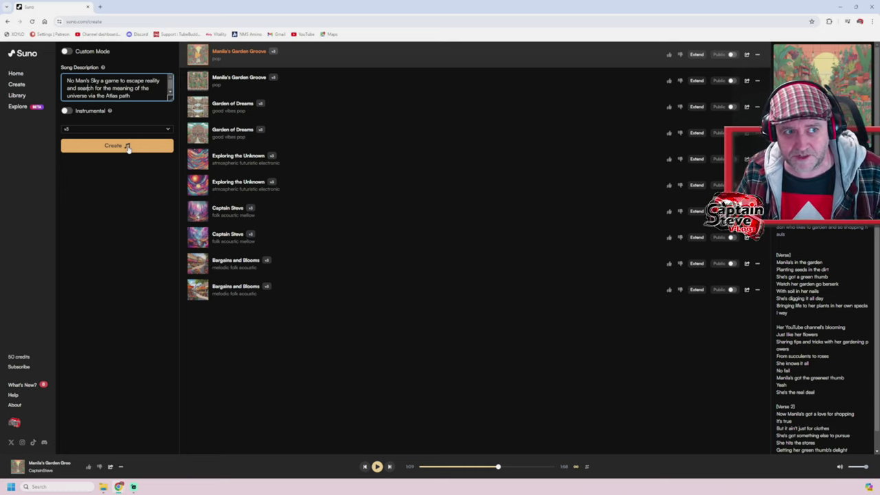
# Generate the two 'Lost in the Stars' tracks from the No Man's Sky description
pyautogui.click(127, 146)
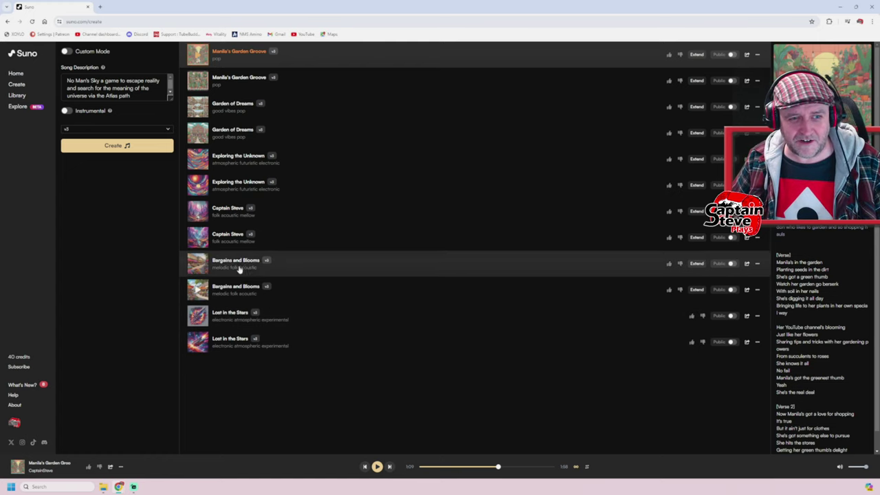
# Briefly play the first Lost in the Stars, then play the second version and pause it at 0:36
pyautogui.click(197, 316)
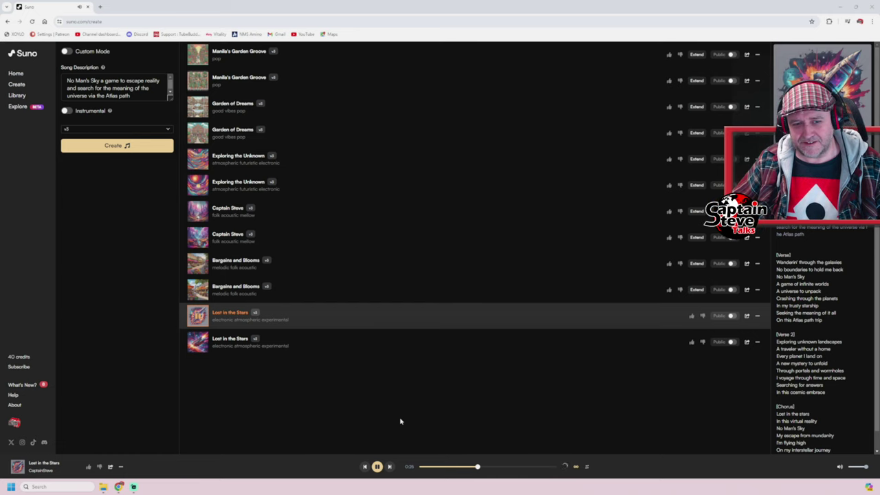
pyautogui.click(377, 466)
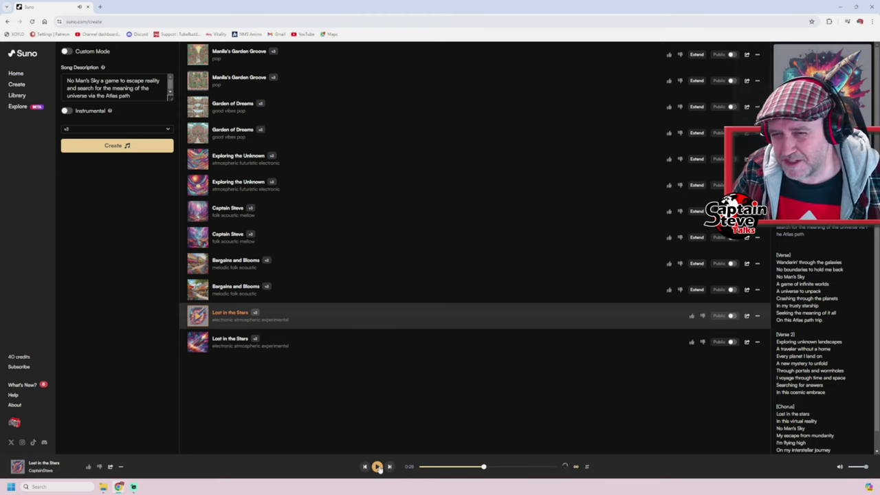
pyautogui.click(339, 347)
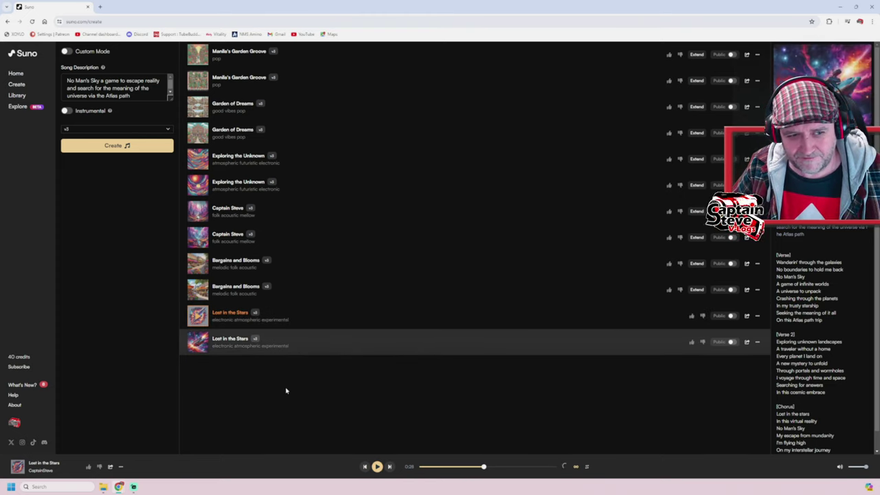
pyautogui.click(200, 342)
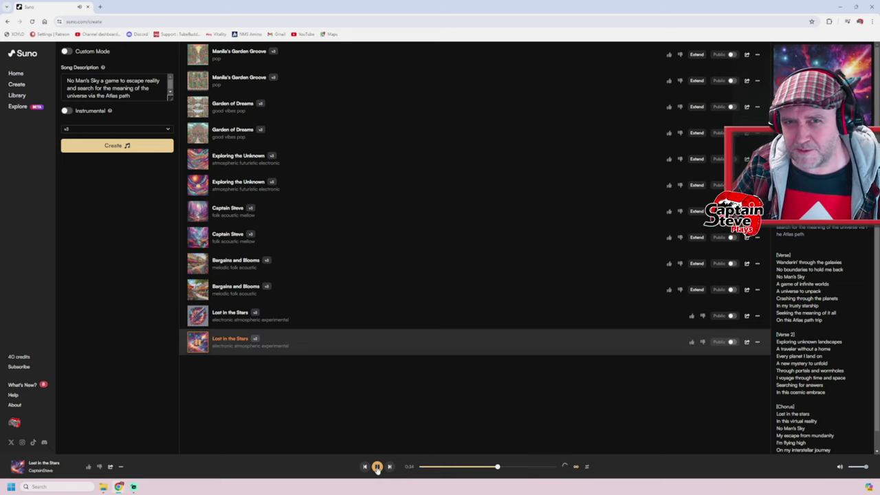
pyautogui.click(377, 466)
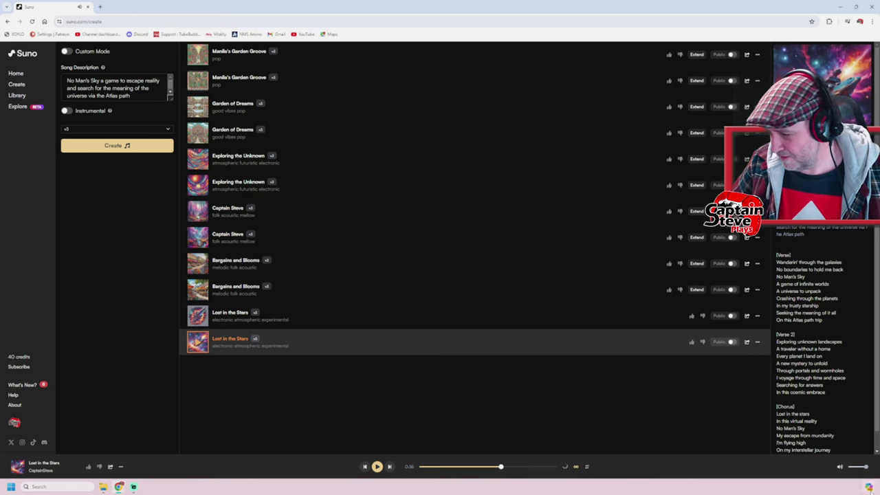
# Replace the description with the pasted YouTube chat moderator prompt ending in Metal Style, then generate
pyautogui.hotkey('ctrl', 'a')
pyautogui.hotkey('ctrl', 'v')
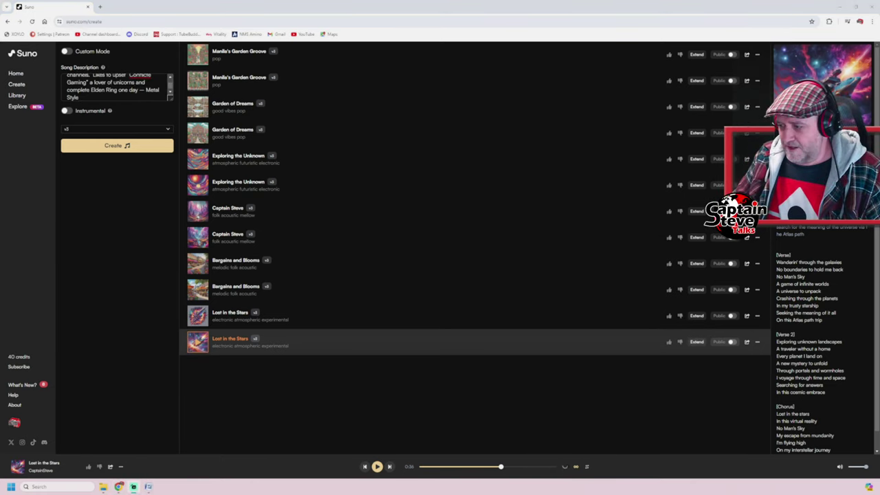
pyautogui.scroll(2, 126, 99)
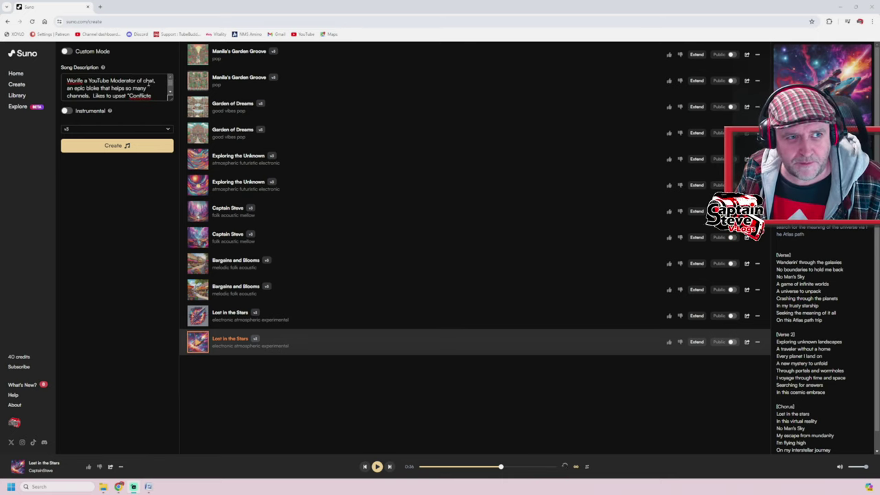
pyautogui.scroll(-2, 153, 83)
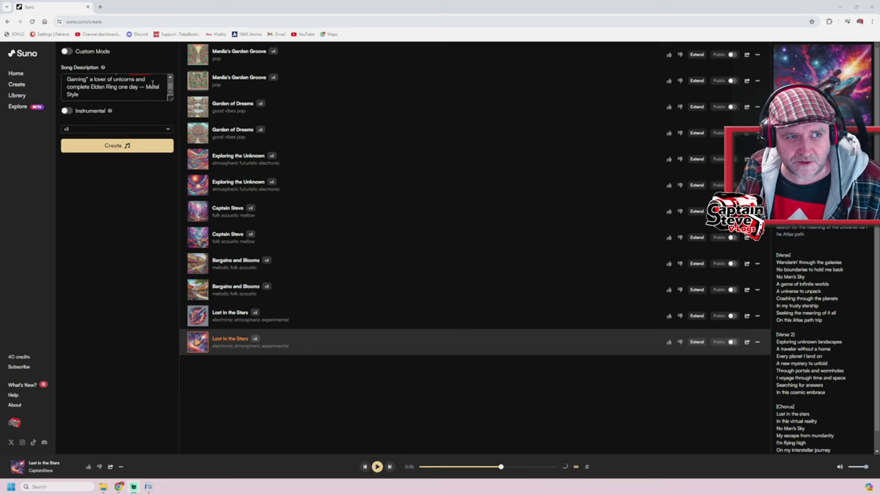
pyautogui.scroll(2, 152, 83)
pyautogui.scroll(-2, 152, 83)
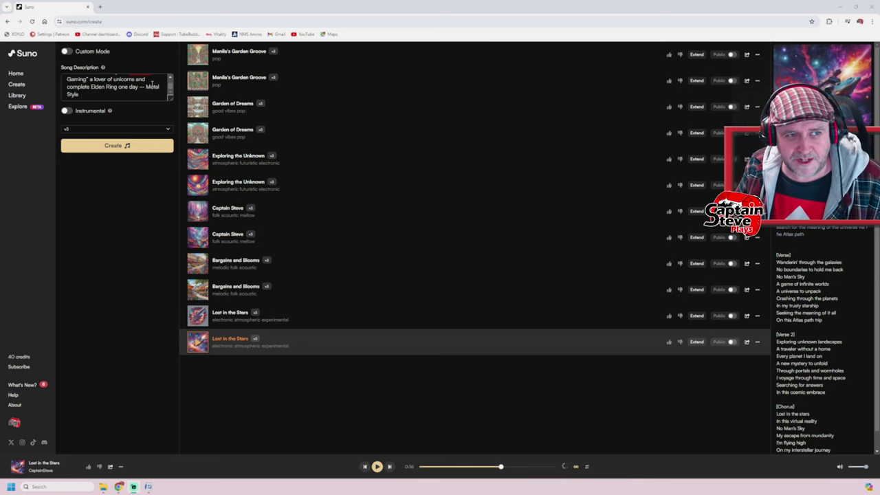
pyautogui.scroll(2, 152, 83)
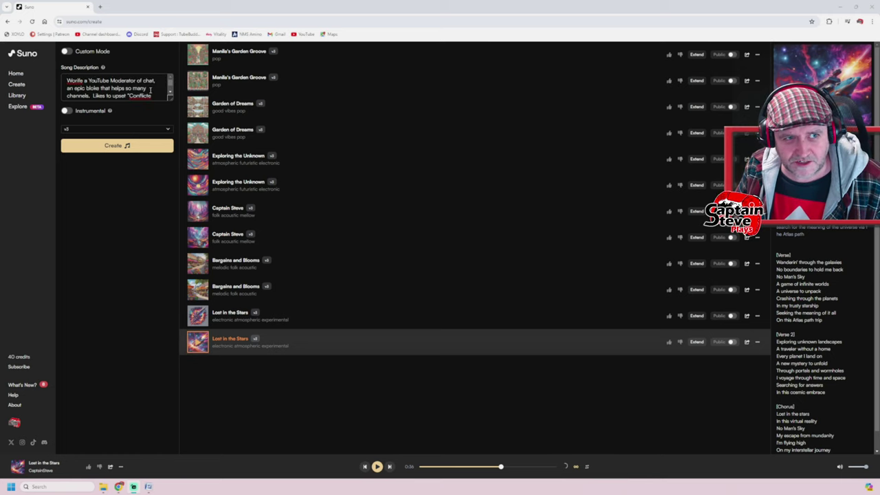
pyautogui.click(150, 96)
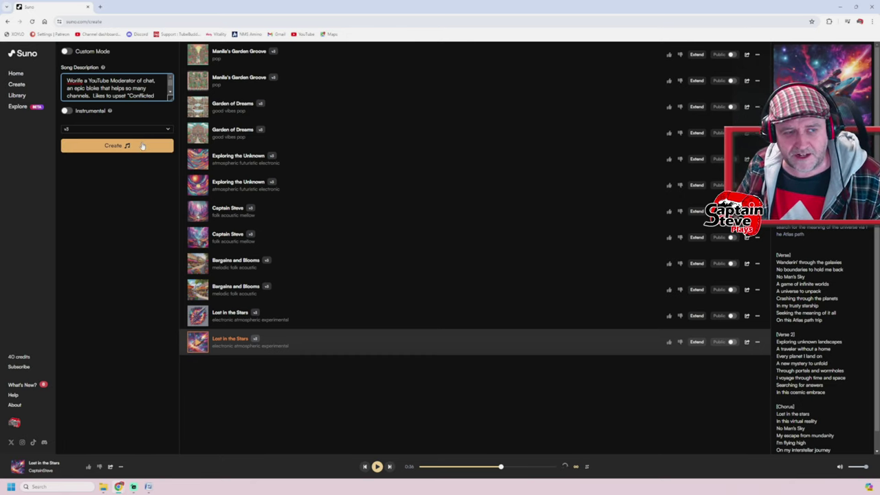
pyautogui.click(140, 150)
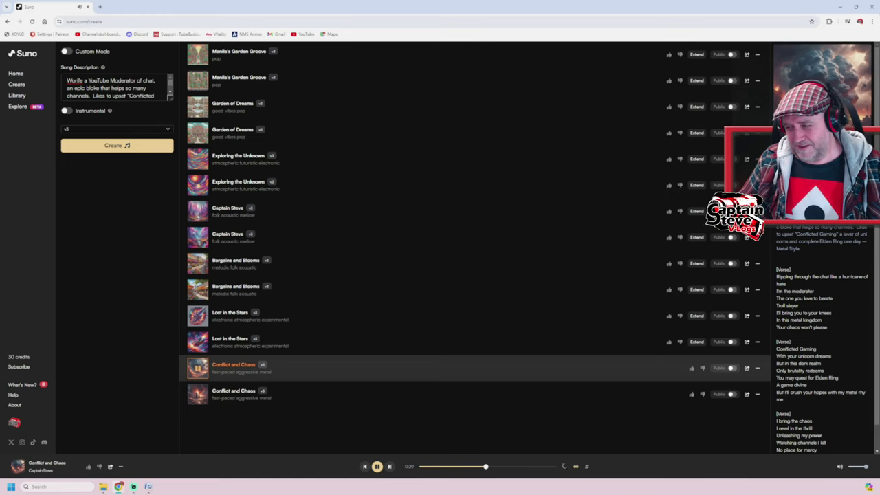
# Stop the first Conflict and Chaos track at 0:32 and play the second version
pyautogui.click(377, 467)
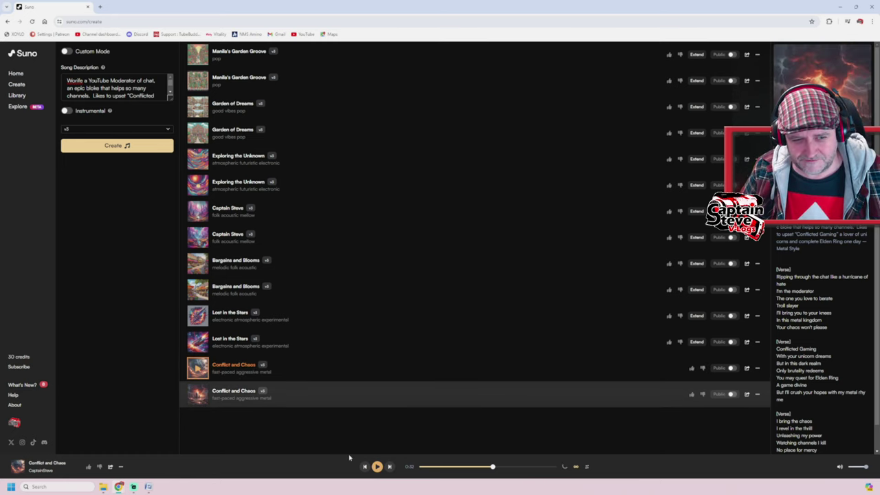
pyautogui.click(198, 394)
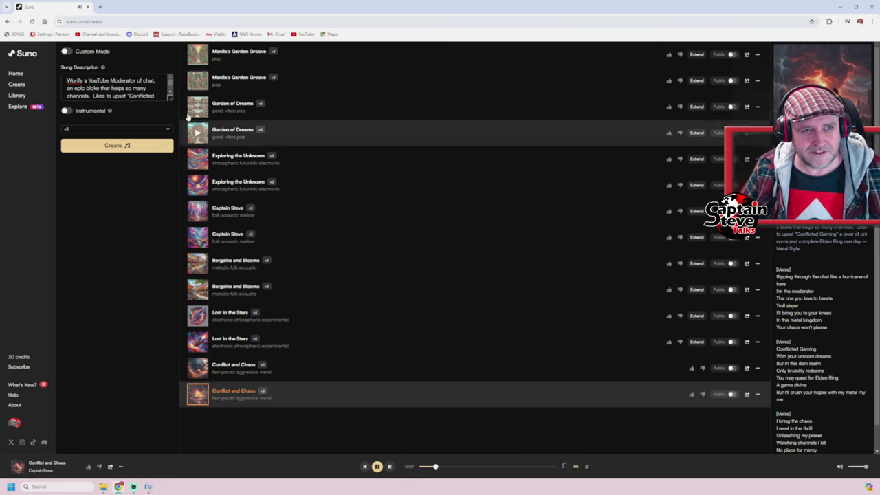
# Change 'Metal' to 'Rock' in the description, pause playback, and generate new songs
pyautogui.click(171, 94)
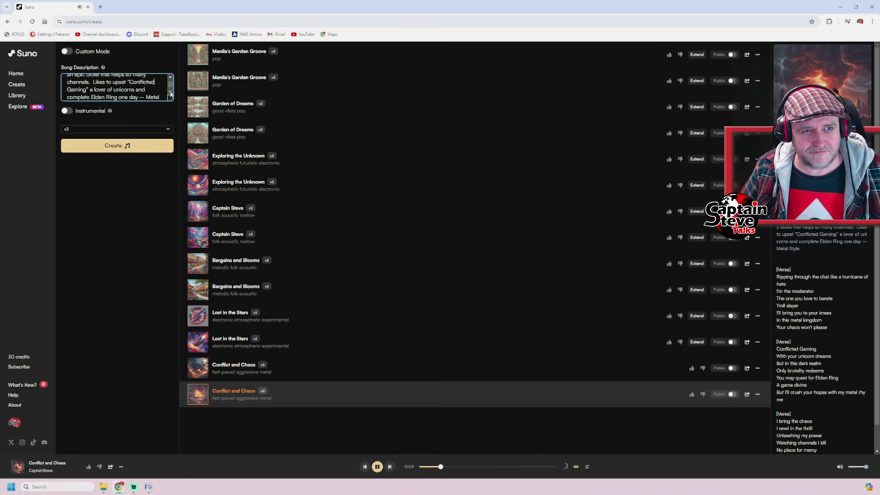
pyautogui.scroll(-1, 171, 95)
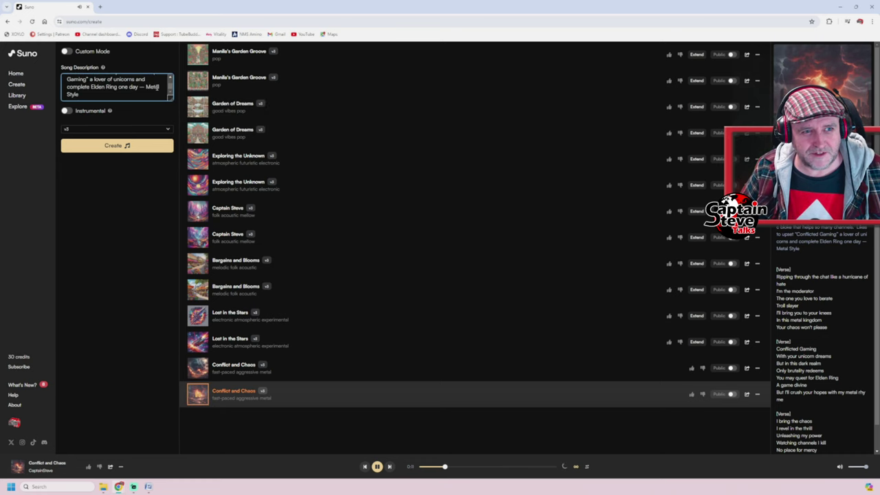
pyautogui.moveTo(159, 88); pyautogui.dragTo(145, 87)
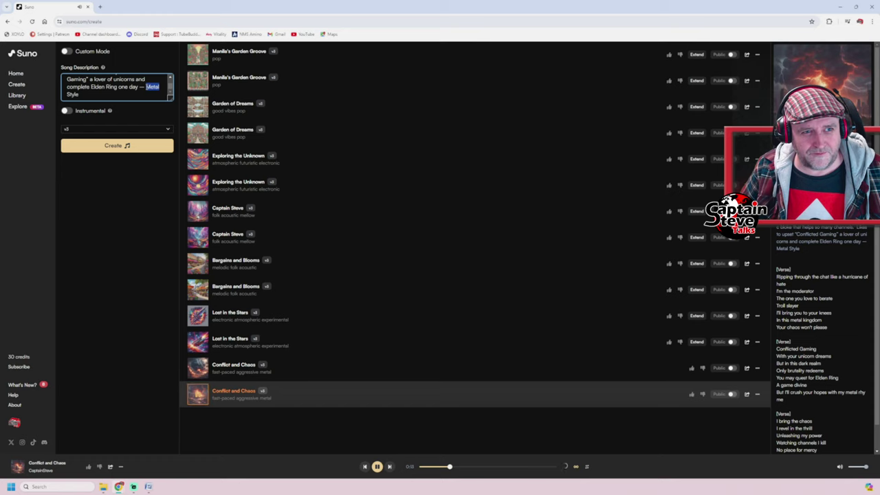
pyautogui.click(376, 467)
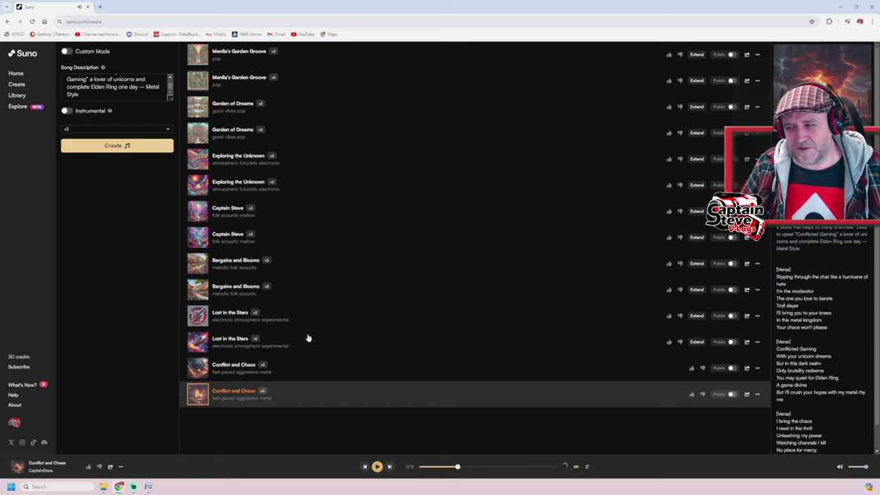
pyautogui.doubleClick(150, 87)
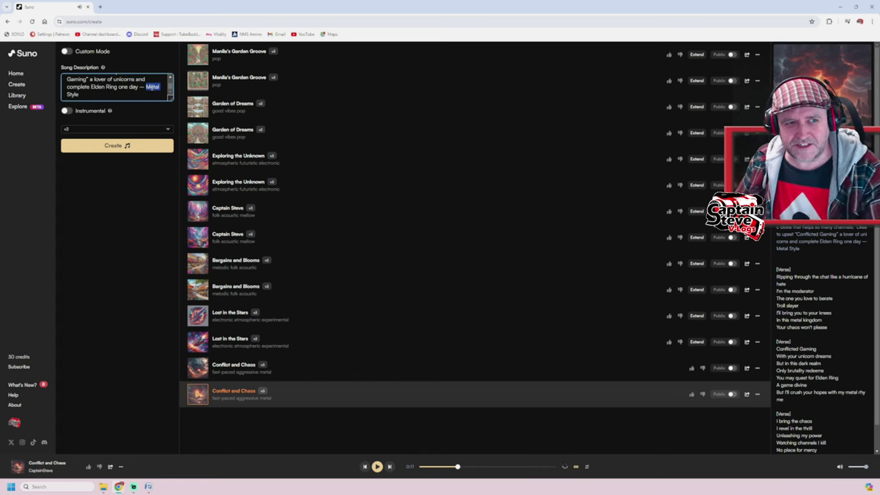
pyautogui.write('Rock')
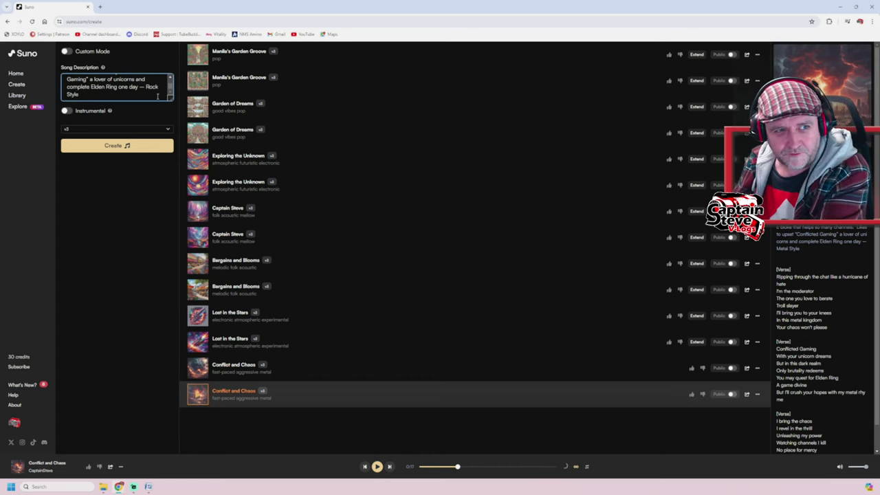
pyautogui.click(150, 149)
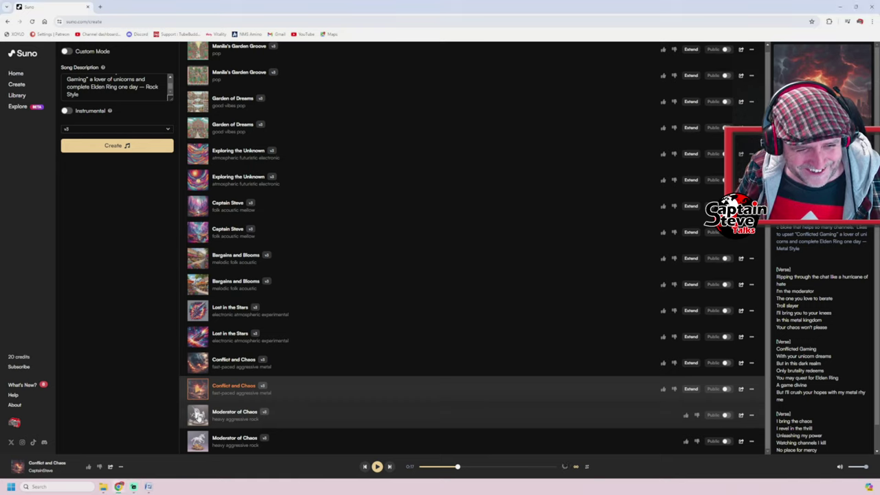
# Play the newly generated Moderator of Chaos rock tracks
pyautogui.click(197, 415)
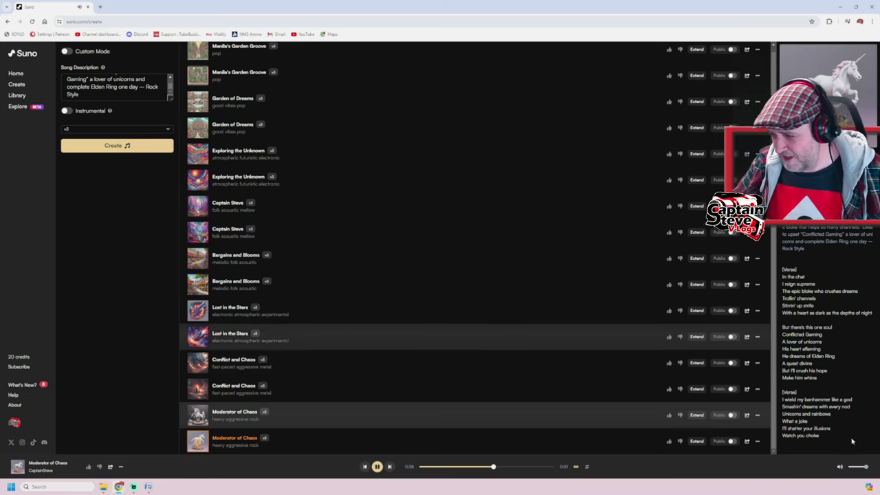
# Stop playback, add a quotation mark before the moderator's name in the description, and generate
pyautogui.click(376, 467)
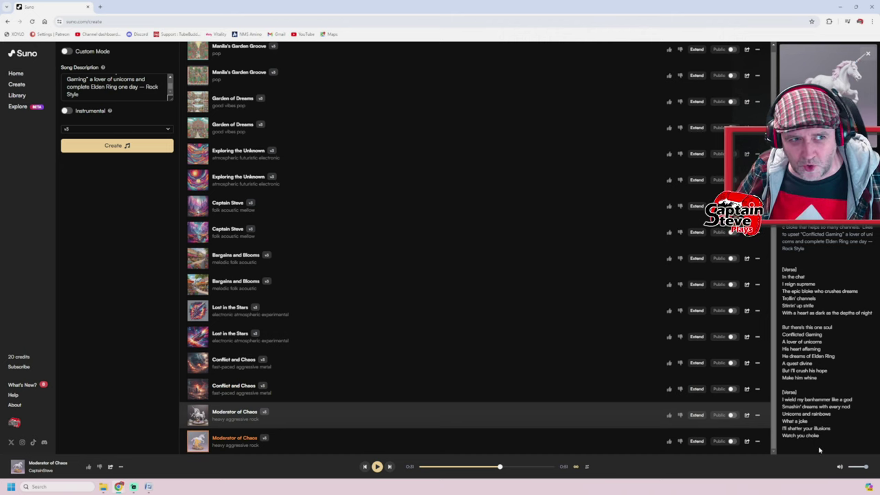
pyautogui.scroll(3, 82, 80)
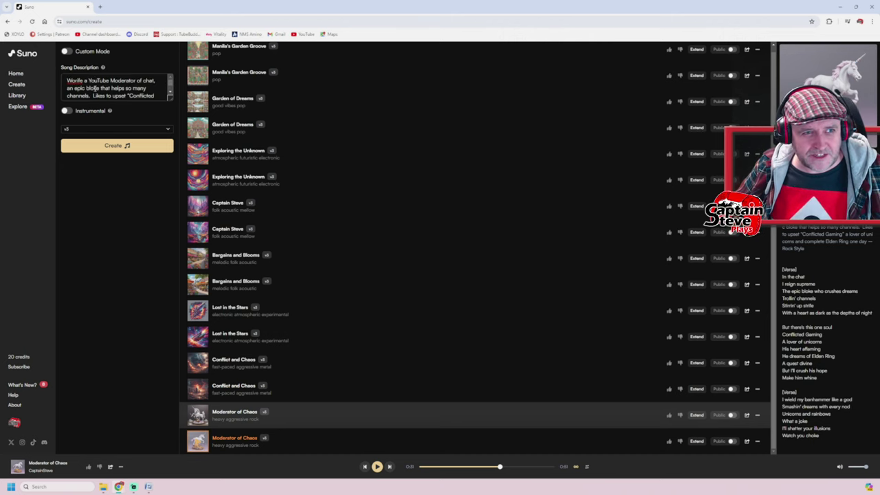
pyautogui.click(84, 81)
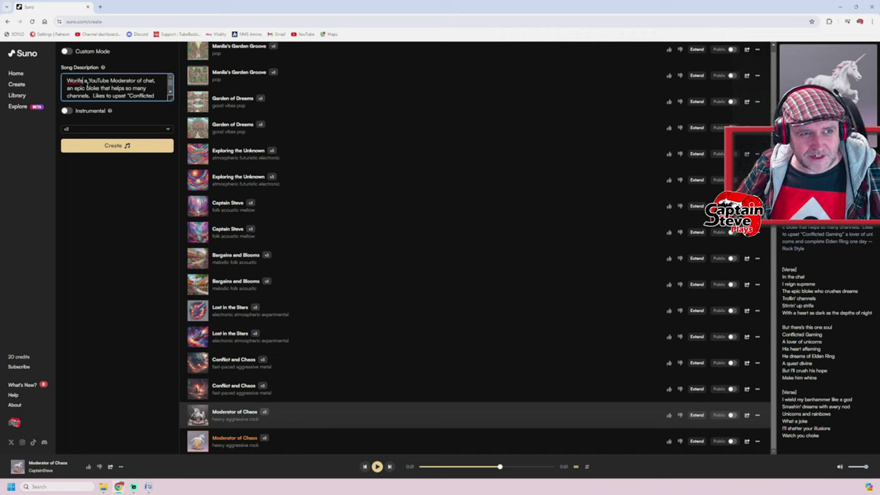
pyautogui.doubleClick(83, 81)
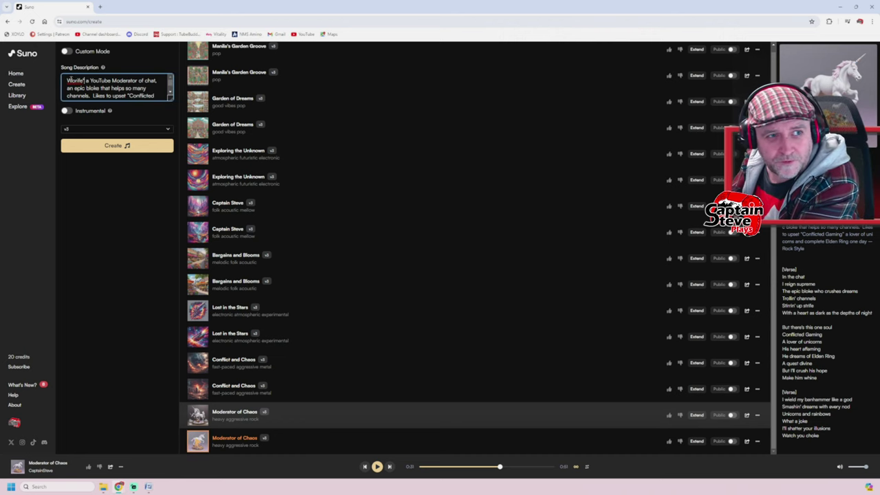
pyautogui.click(67, 80)
pyautogui.write('"')
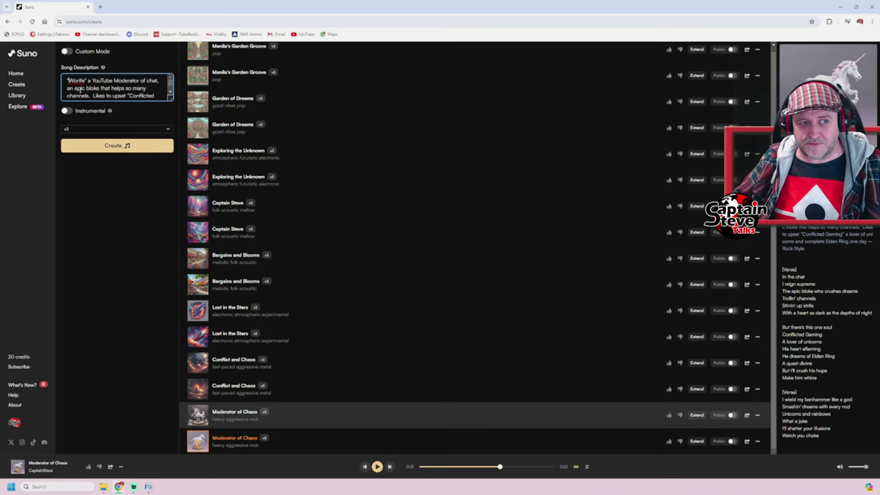
pyautogui.scroll(-2, 148, 91)
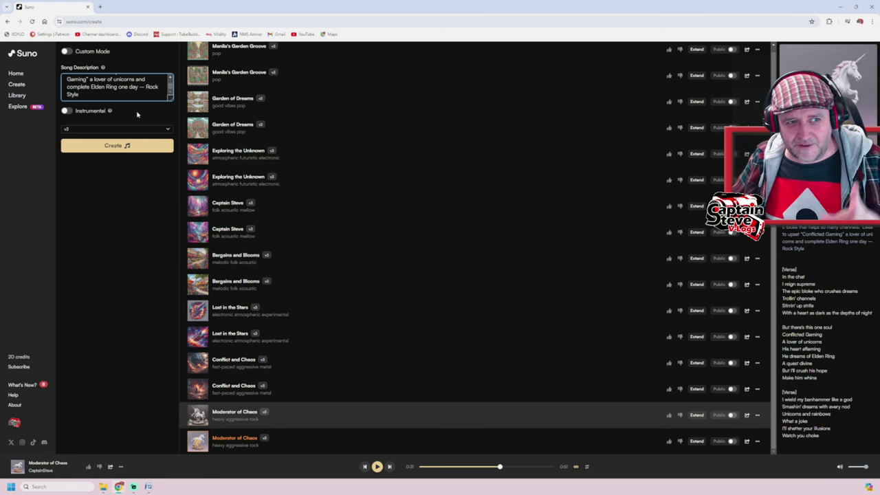
pyautogui.click(118, 147)
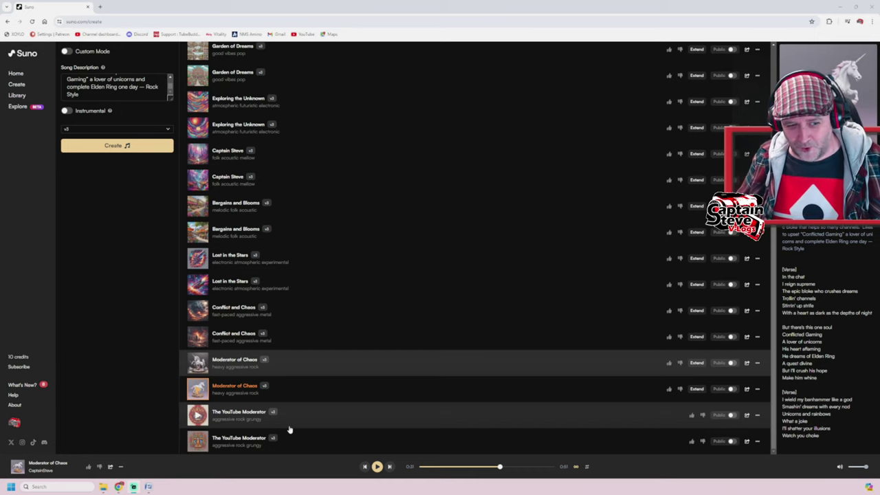
# Select and play the first The YouTube Moderator track, scrolling through its lyrics
pyautogui.click(217, 419)
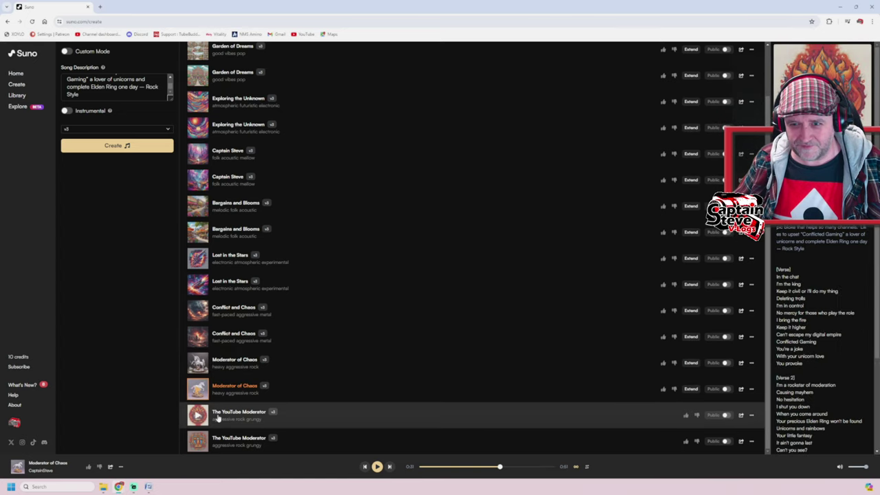
pyautogui.click(198, 415)
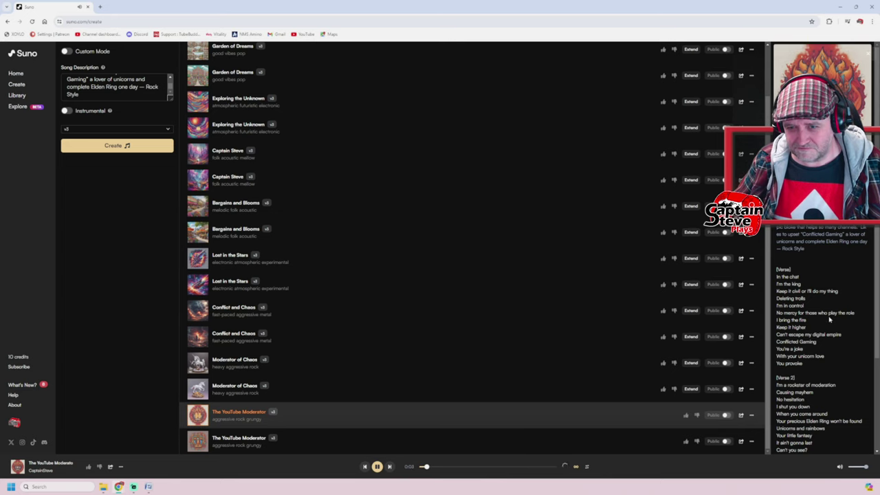
pyautogui.scroll(-1, 829, 318)
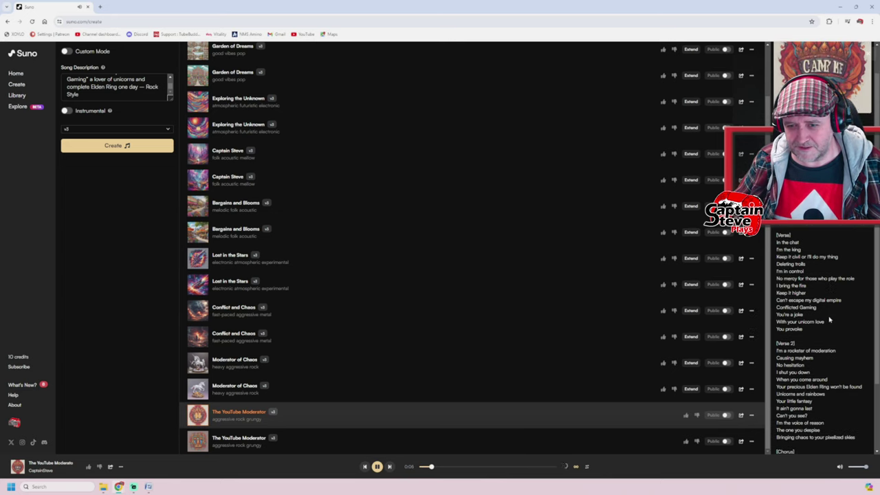
pyautogui.scroll(-1, 828, 319)
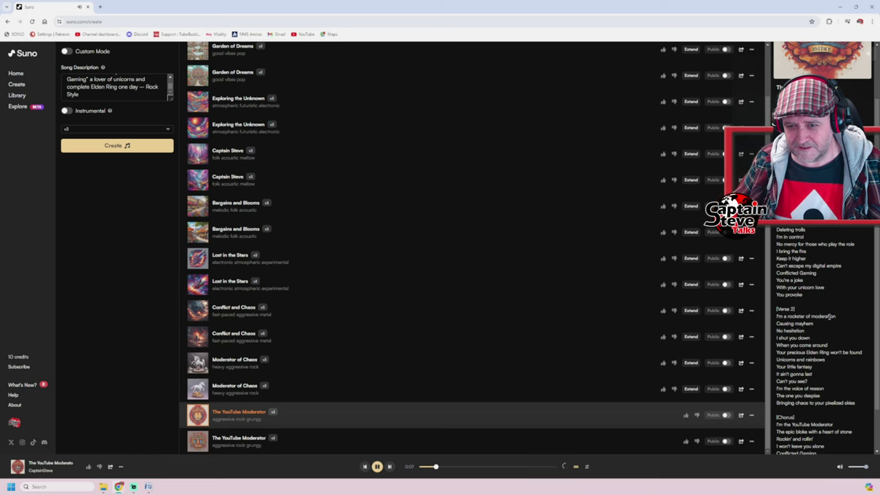
pyautogui.scroll(-1, 829, 316)
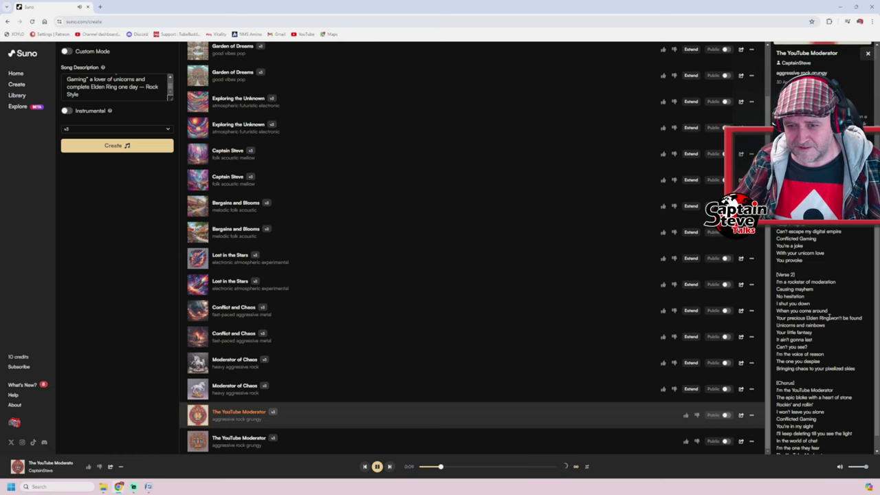
pyautogui.scroll(-1, 829, 319)
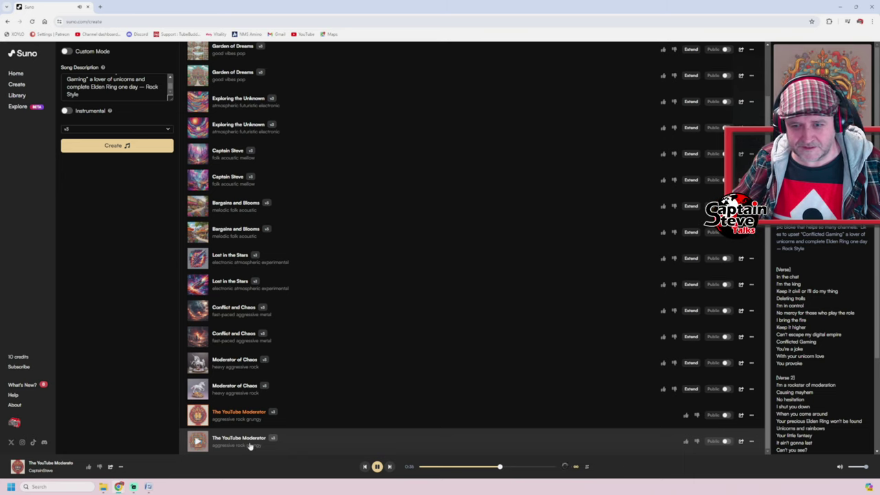
# Play the second 'The YouTube Moderator' version, scroll its lyrics, and pause at about 0:16
pyautogui.click(199, 441)
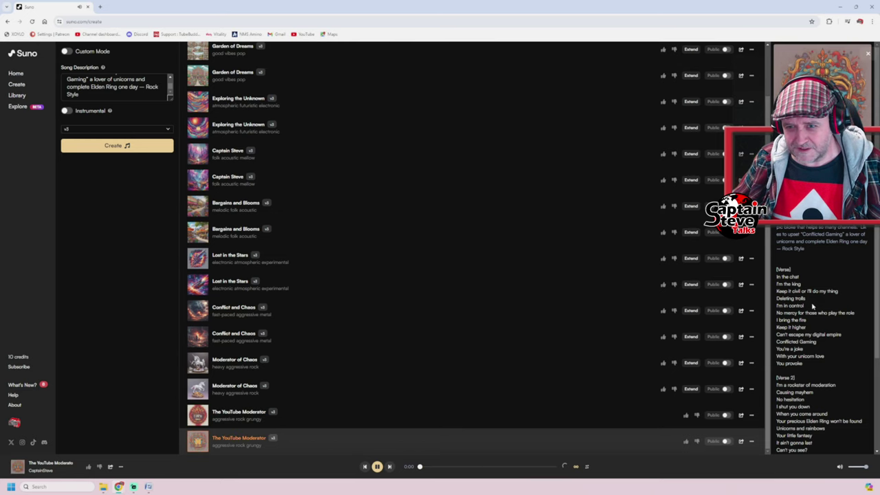
pyautogui.scroll(-3, 811, 306)
pyautogui.scroll(-3, 811, 306)
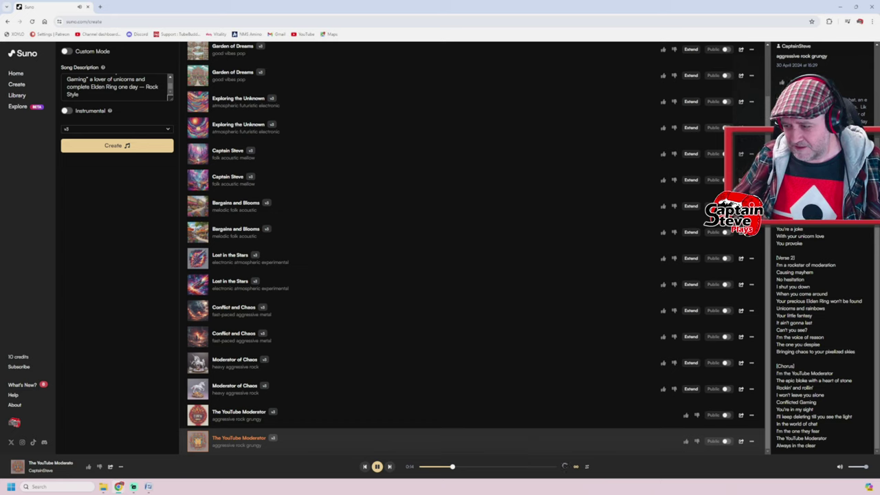
pyautogui.click(377, 468)
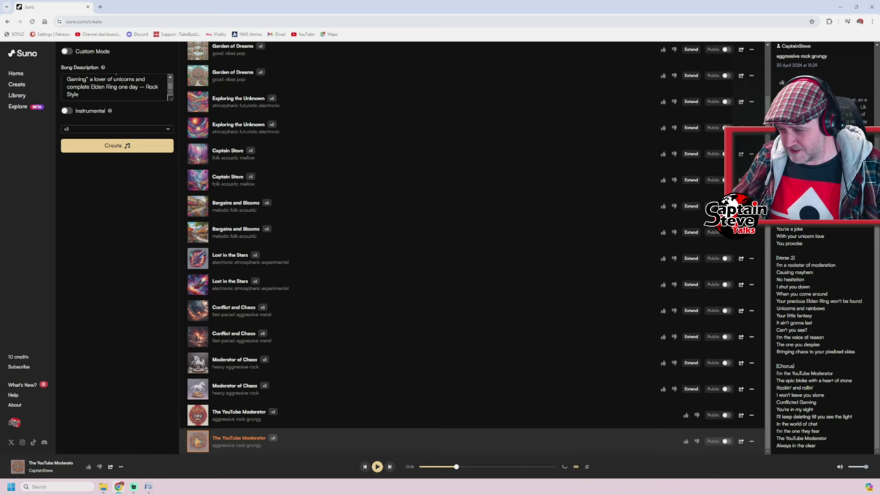
# Paste the Elden Ring, Hell Divers 2 and No Man's Sky moderator description, review it, and create the songs
pyautogui.hotkey('ctrl', 'v')
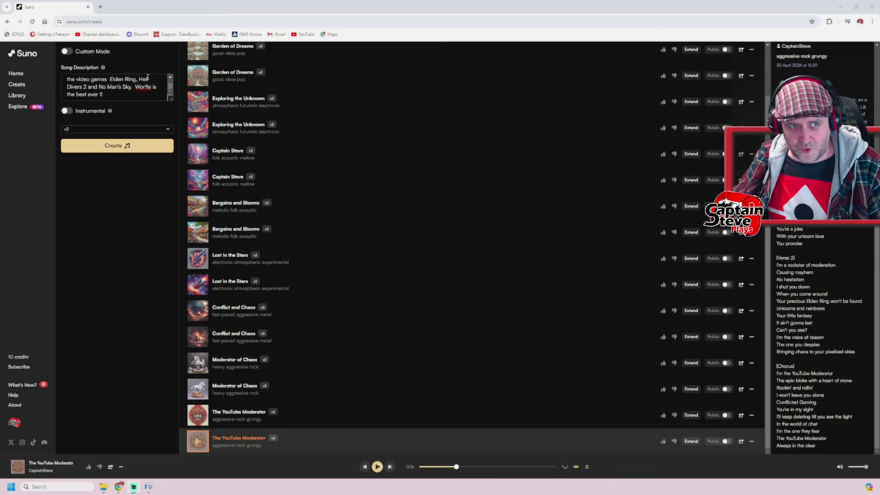
pyautogui.click(171, 80)
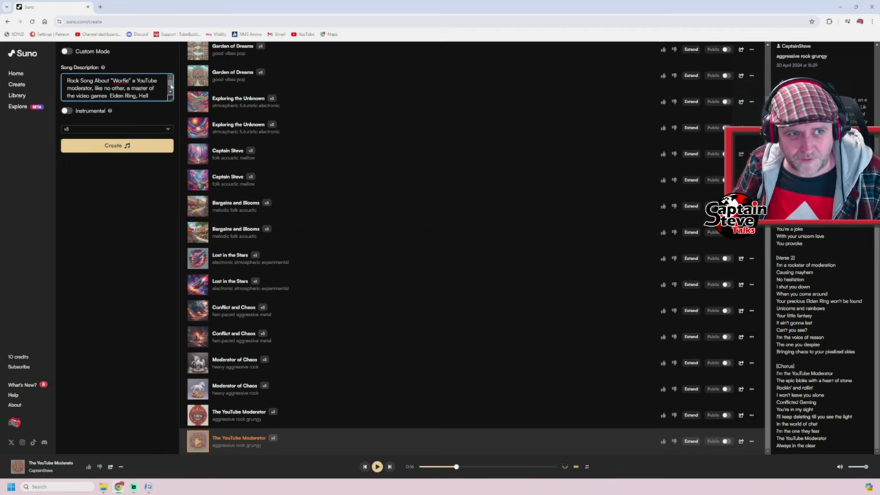
pyautogui.scroll(-1, 171, 87)
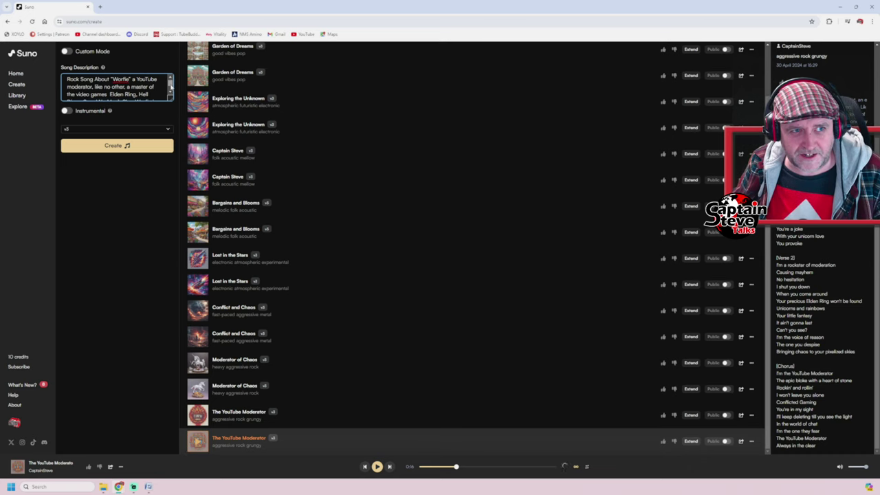
pyautogui.scroll(-3, 171, 88)
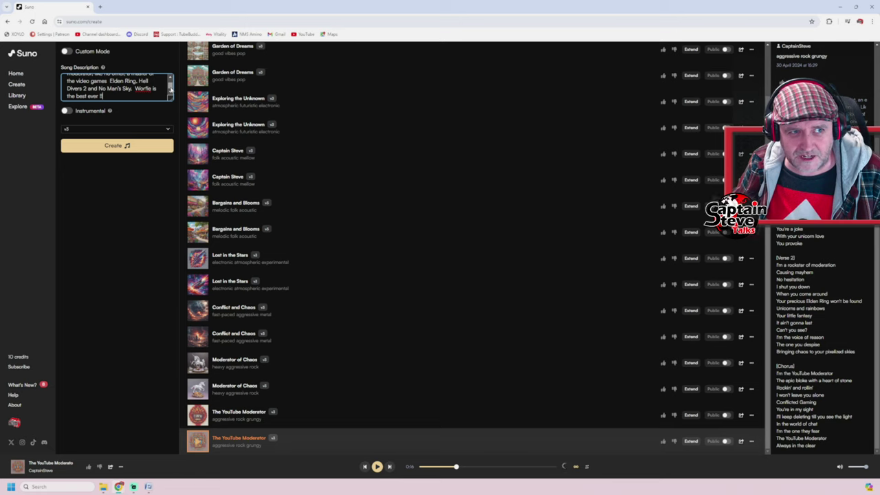
pyautogui.scroll(-1, 171, 90)
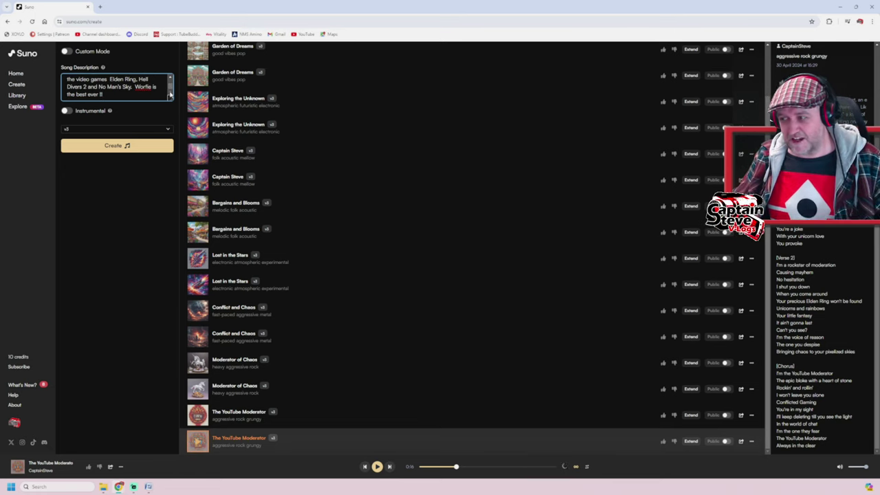
pyautogui.click(118, 147)
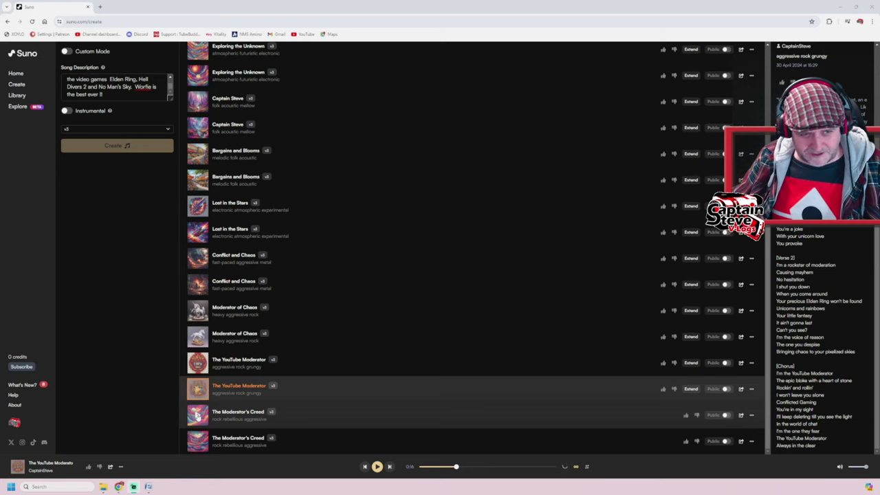
# Play the first 'The Moderator's Creed' track to 2:00 while scrolling its lyrics
pyautogui.click(197, 415)
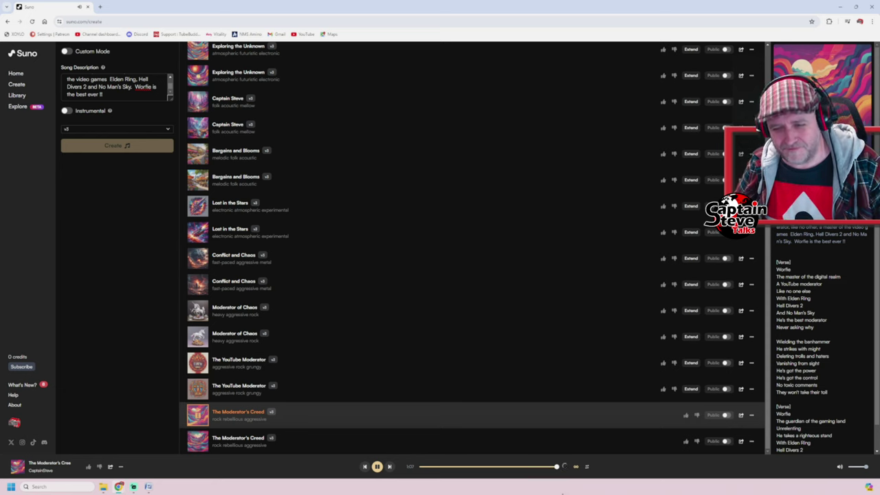
pyautogui.scroll(-1, 827, 369)
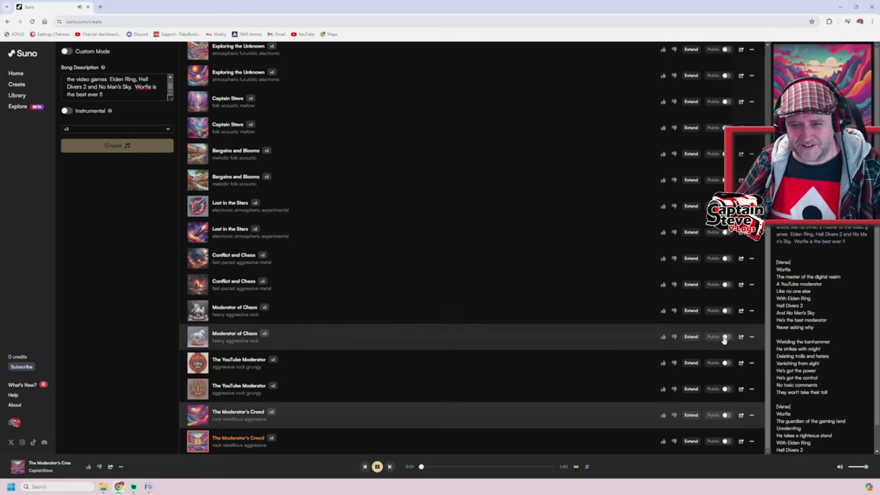
# Follow the second 'The Moderator's Creed' lyrics and pause it at 0:39 of 1:40
pyautogui.scroll(-1, 824, 366)
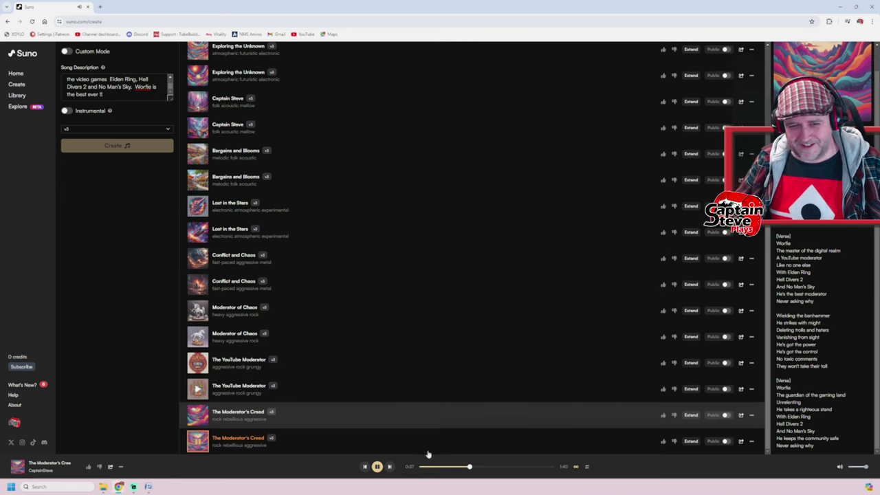
pyautogui.click(376, 467)
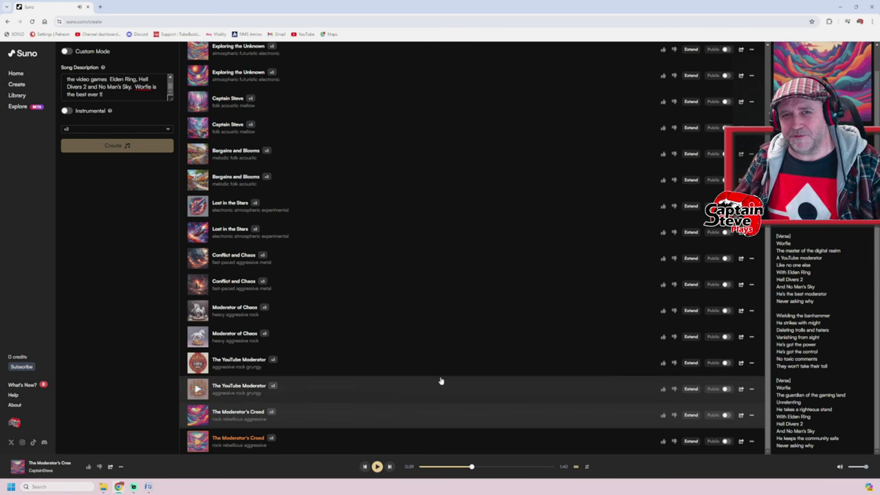